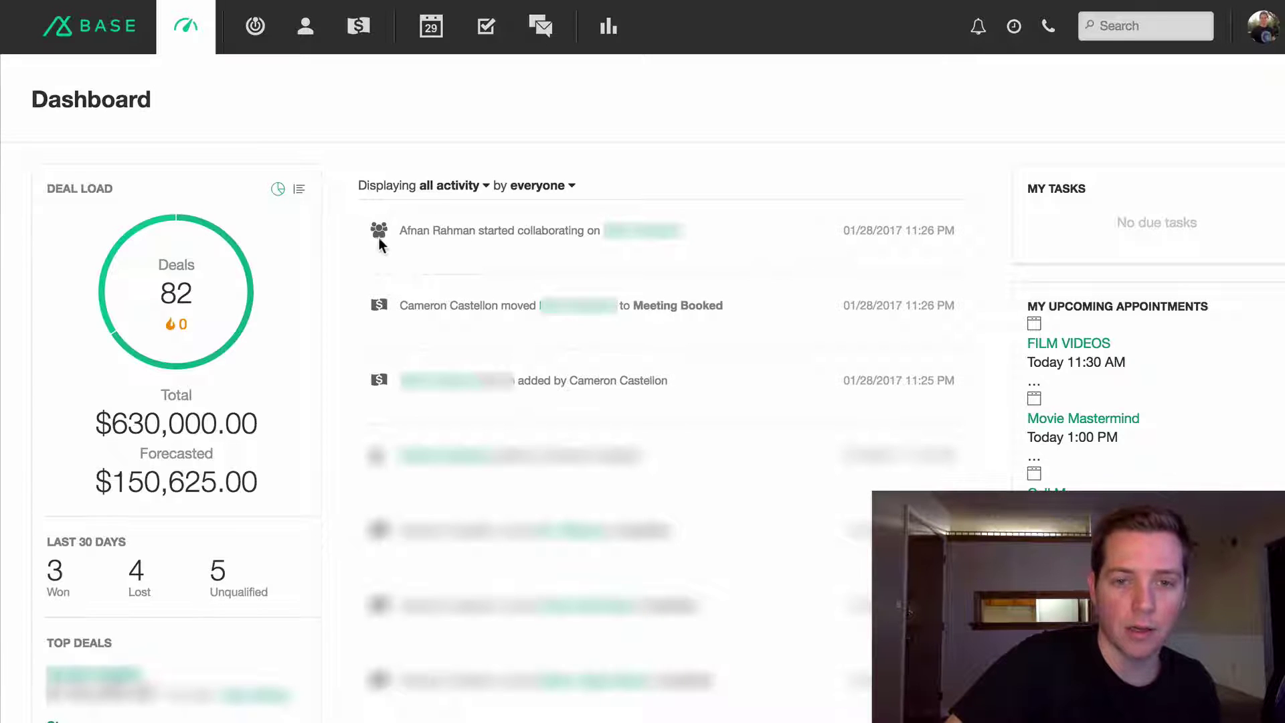
Highlight the first activity's collaborator name, the 630,000.00 Total and the $150,625.00 Forecasted amount.
{"action": "left_click_drag", "start_coordinate": [397, 229], "coordinate": [475, 230]}
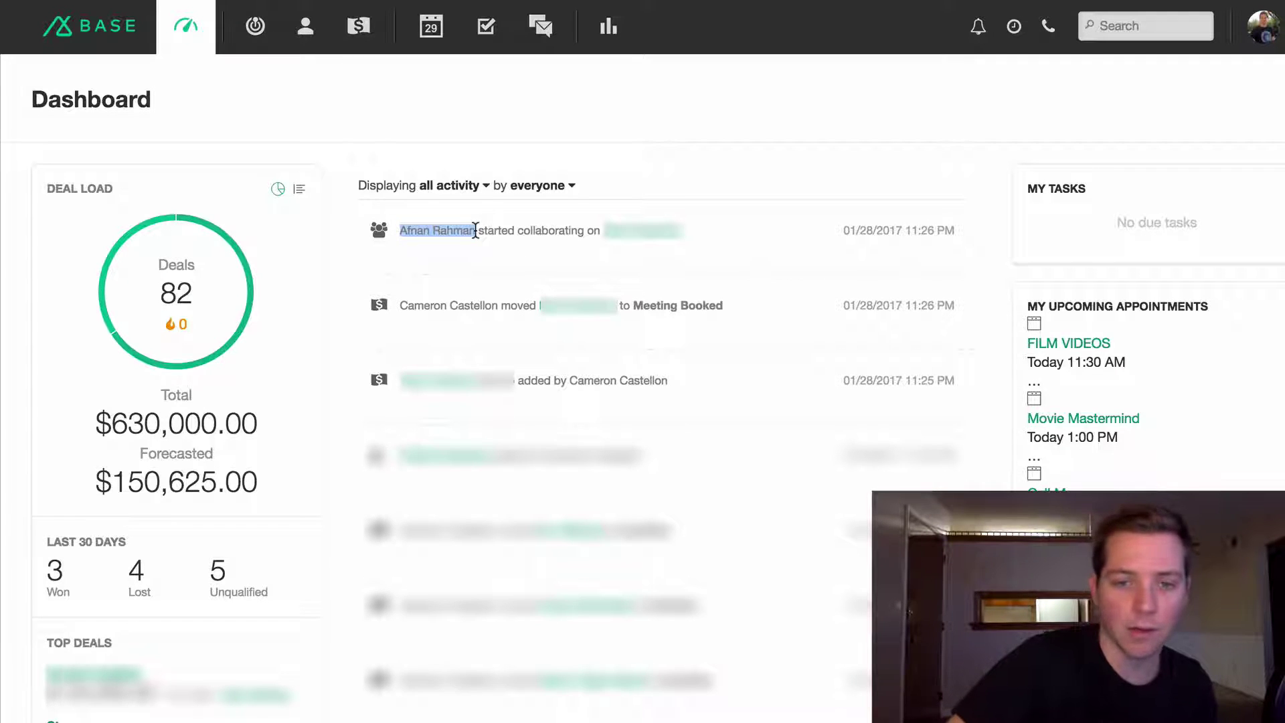
{"action": "left_click", "coordinate": [520, 266]}
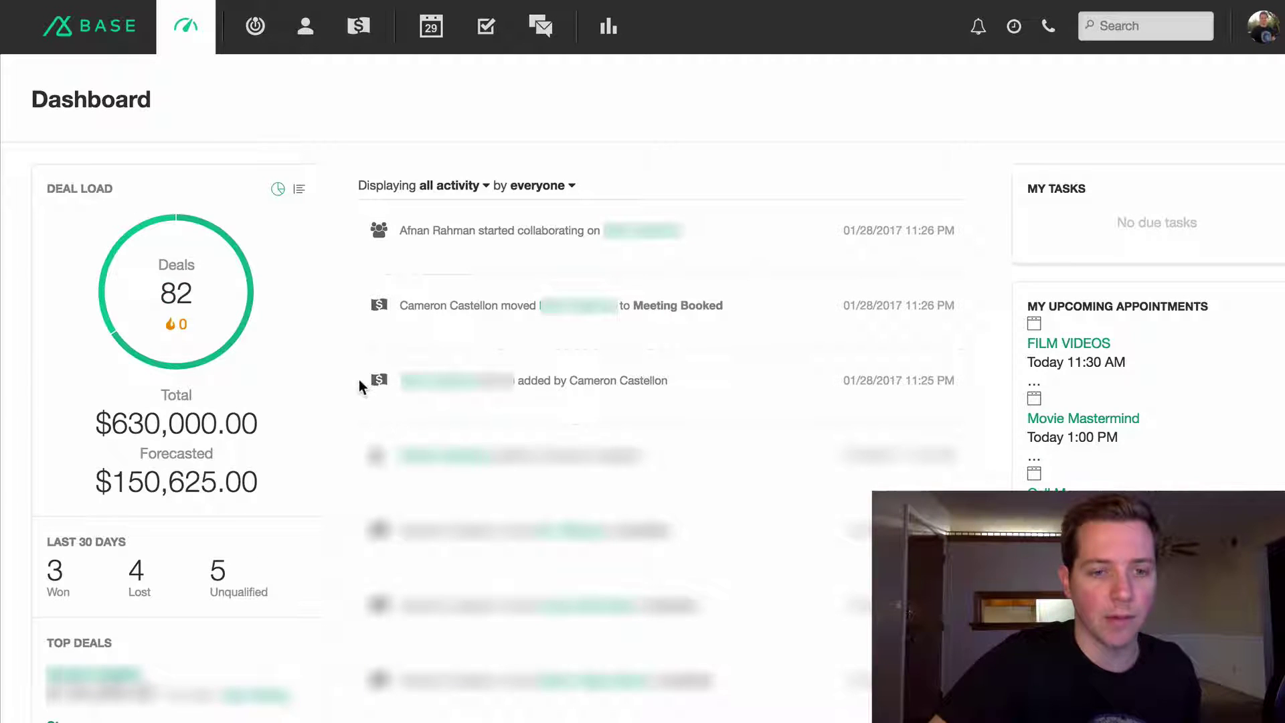
{"action": "mouse_move", "coordinate": [243, 284]}
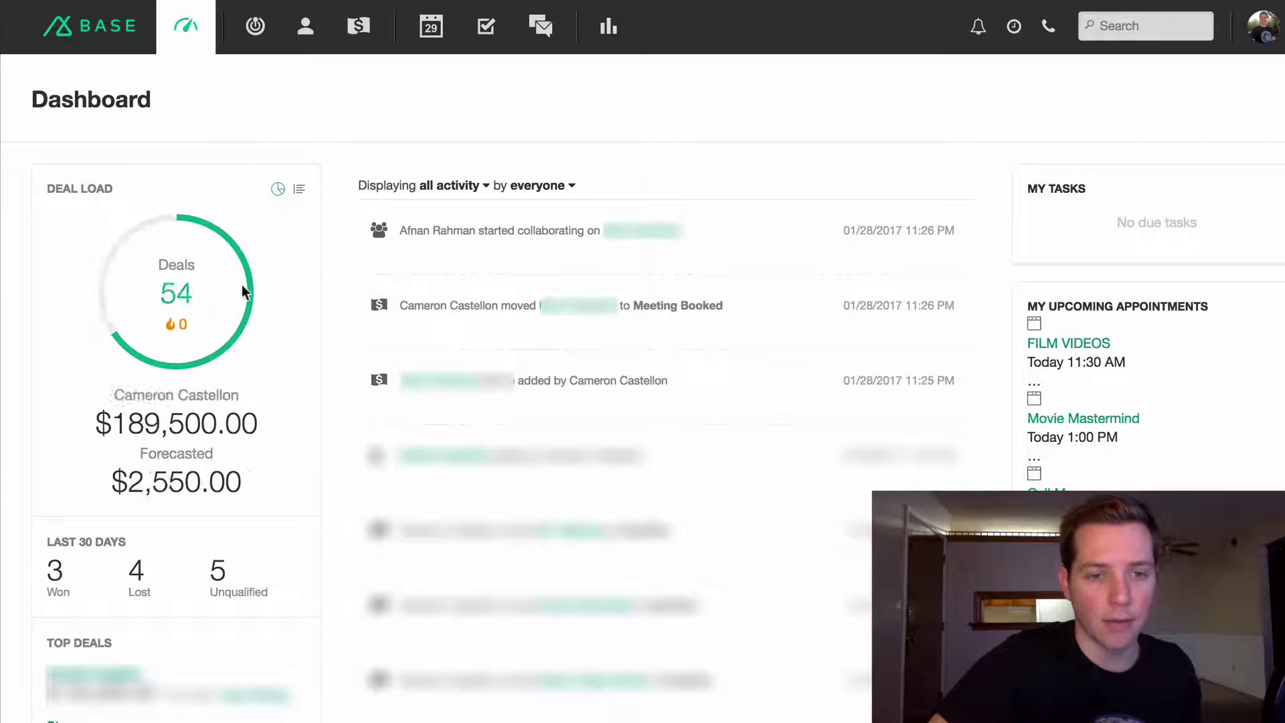
{"action": "left_click_drag", "start_coordinate": [277, 418], "coordinate": [111, 416]}
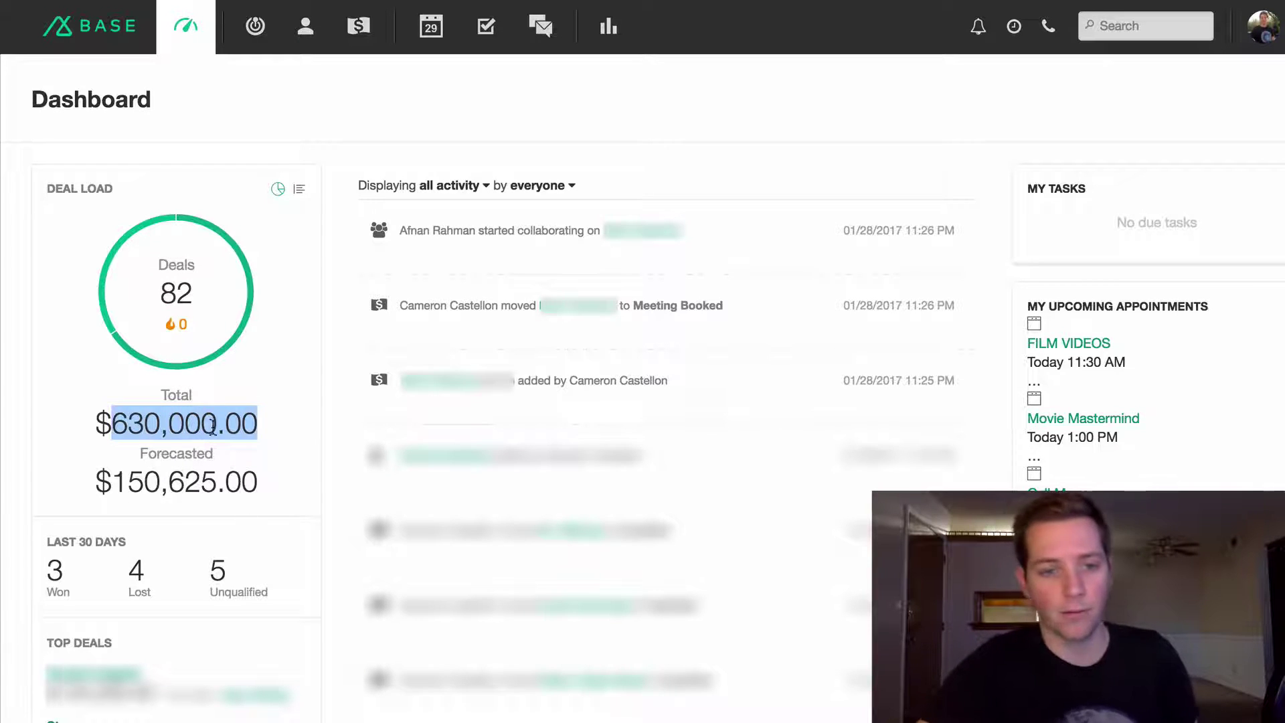
{"action": "left_click_drag", "start_coordinate": [268, 503], "coordinate": [104, 465]}
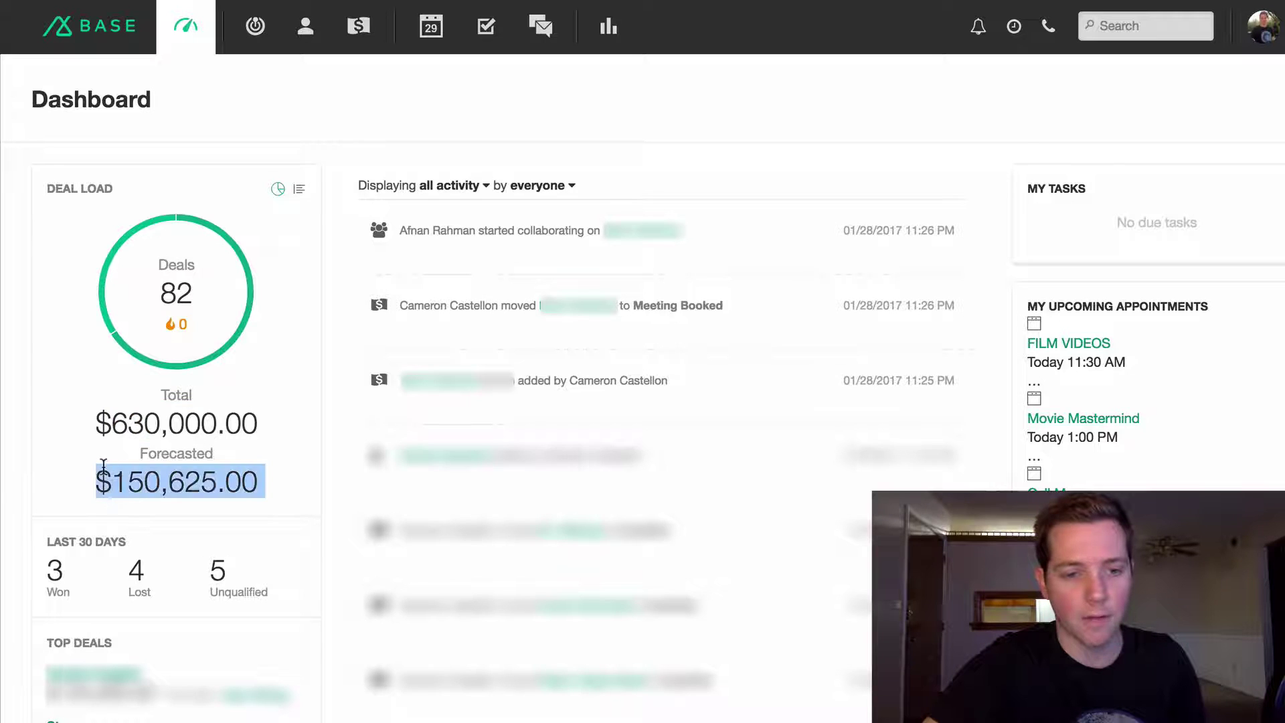
{"action": "left_click", "coordinate": [103, 466]}
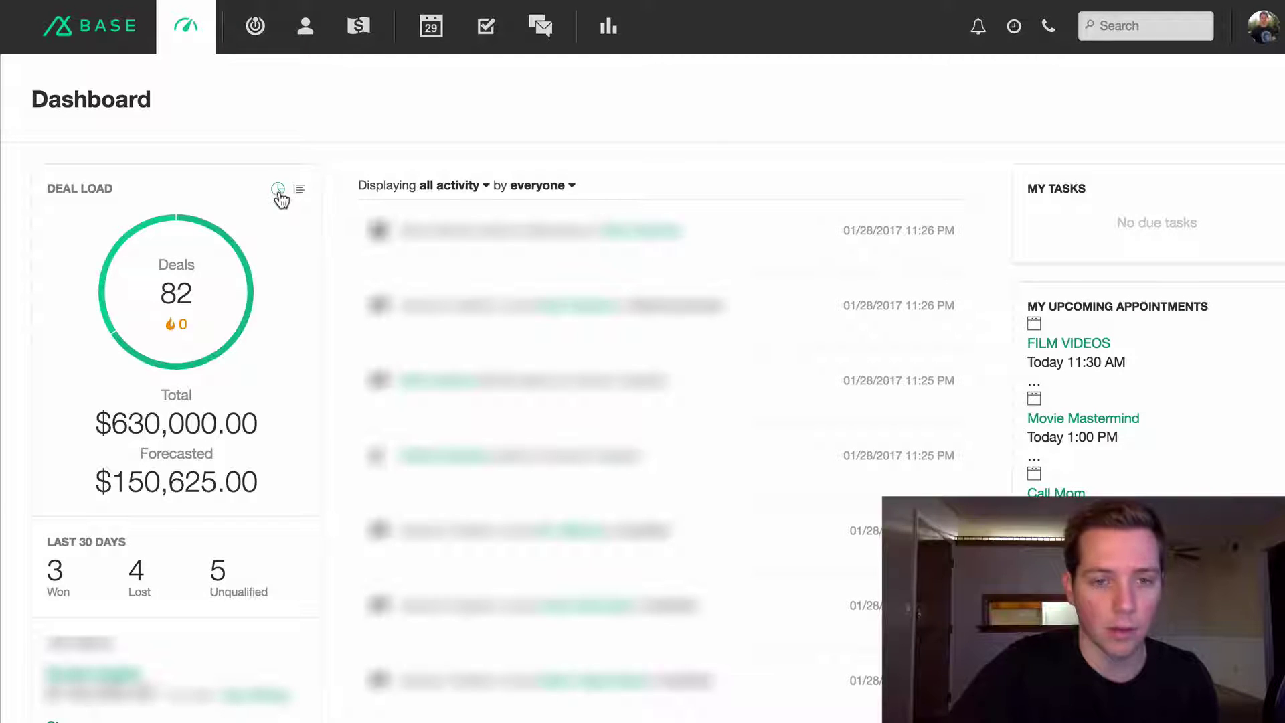
Switch Deal Load to the ranked owner list and highlight the top owner's deal count and total.
{"action": "left_click", "coordinate": [300, 194]}
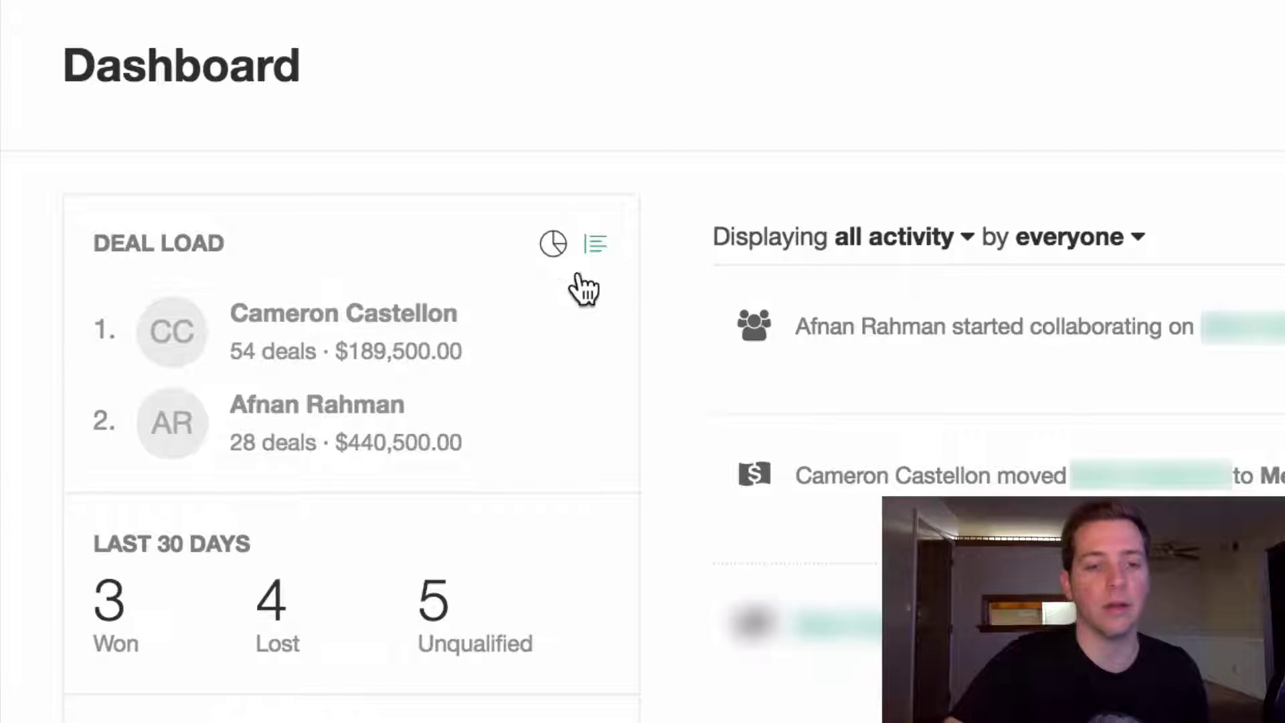
{"action": "left_click_drag", "start_coordinate": [334, 353], "coordinate": [231, 353]}
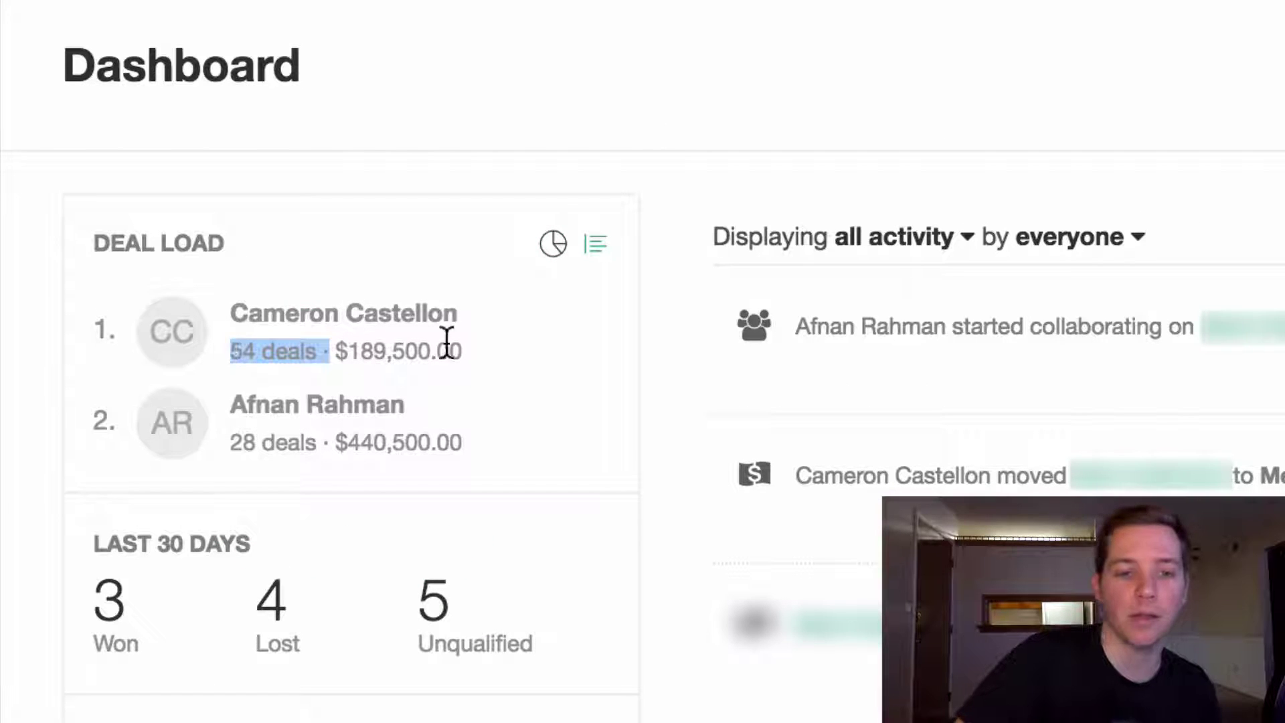
{"action": "left_click", "coordinate": [515, 350]}
{"action": "left_click_drag", "start_coordinate": [515, 349], "coordinate": [250, 342]}
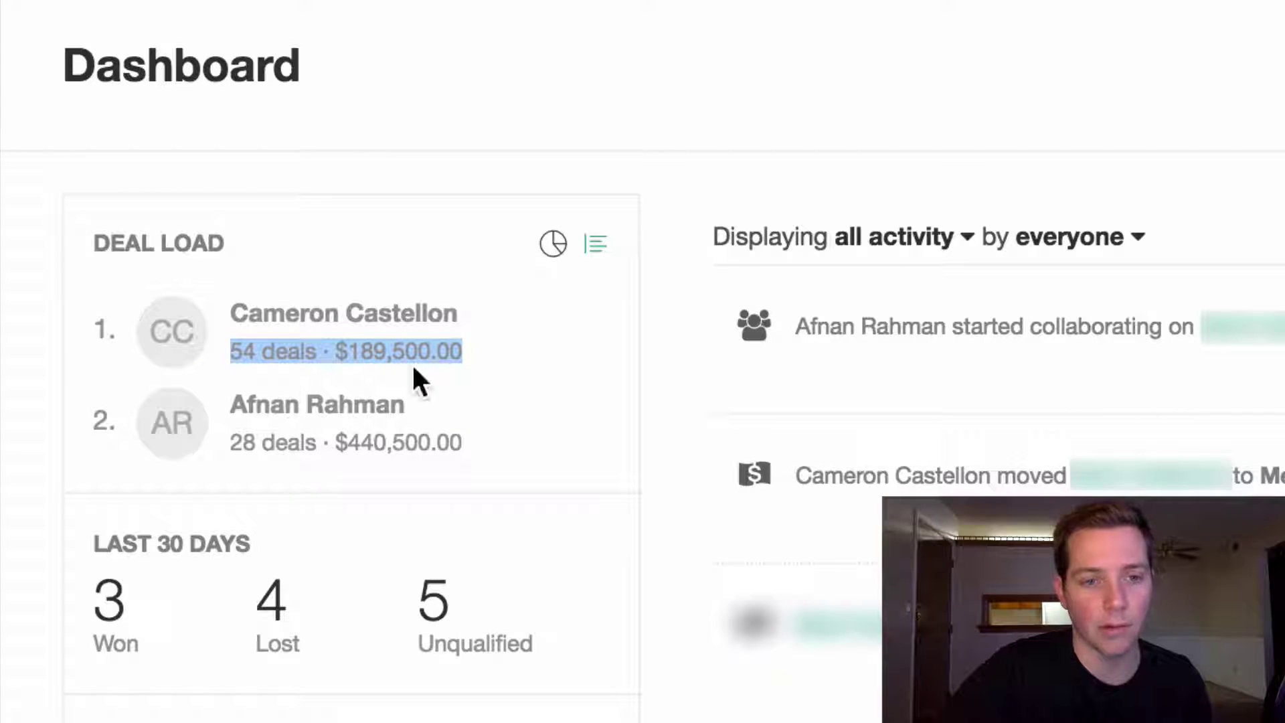
{"action": "left_click", "coordinate": [376, 362]}
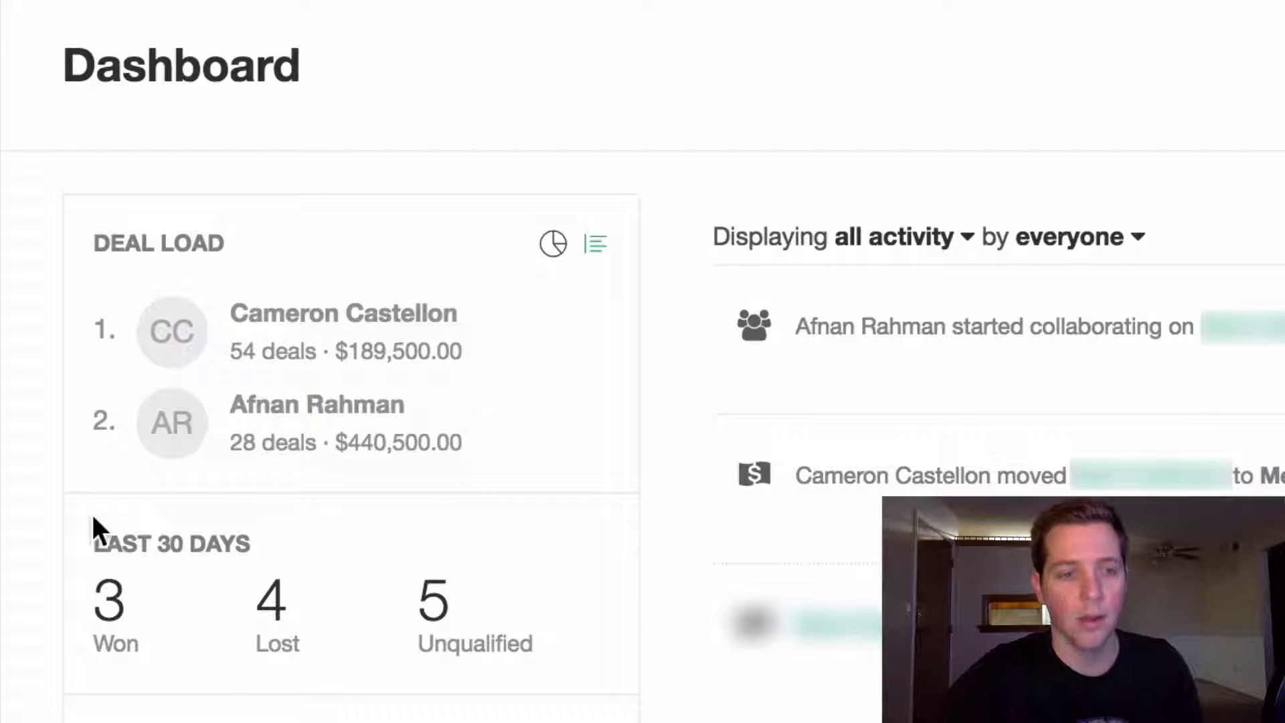
Highlight the last-30-days figures: 3 won, 4 lost and 5 unqualified.
{"action": "left_click_drag", "start_coordinate": [93, 545], "coordinate": [431, 642]}
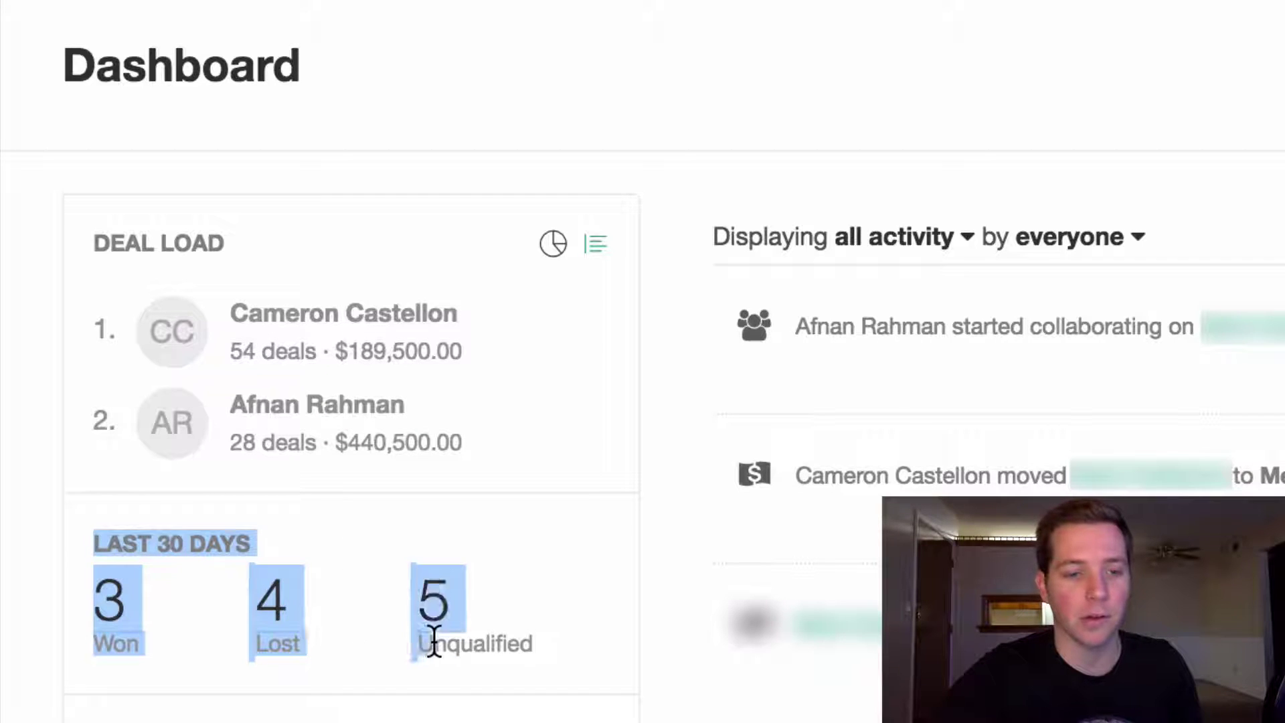
{"action": "left_click", "coordinate": [166, 589]}
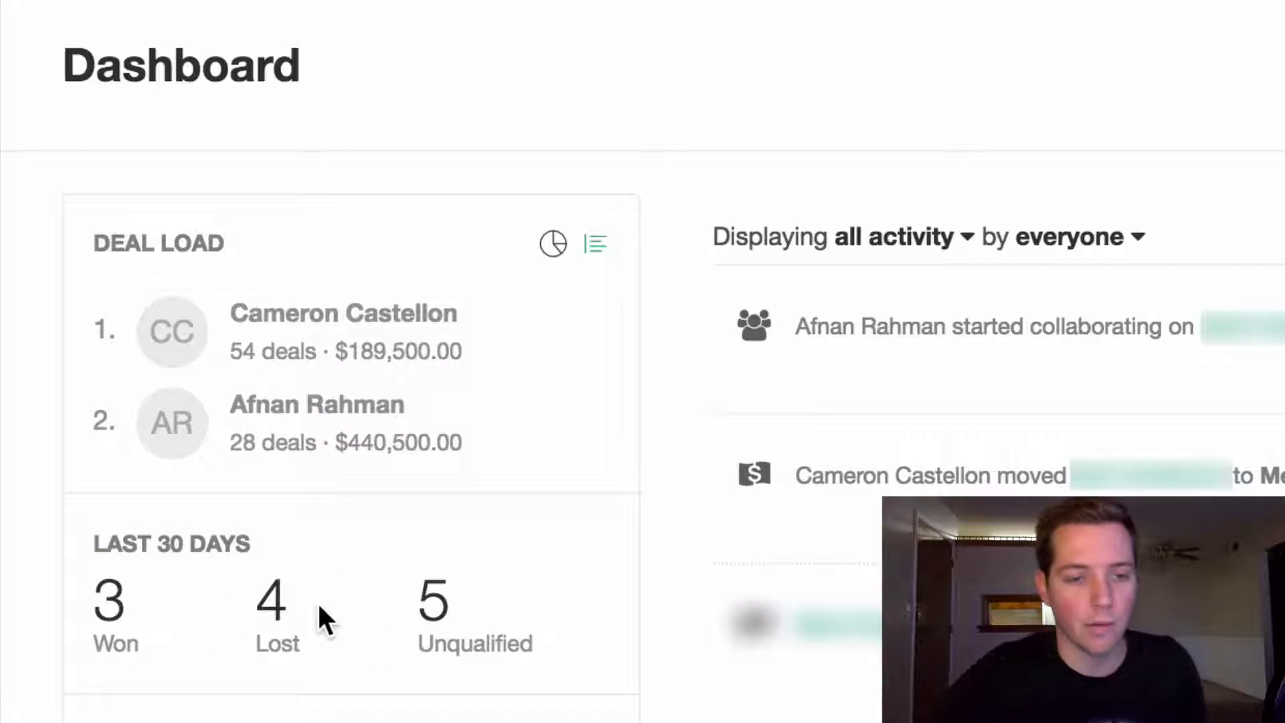
{"action": "left_click_drag", "start_coordinate": [542, 632], "coordinate": [384, 551]}
{"action": "left_click", "coordinate": [382, 551]}
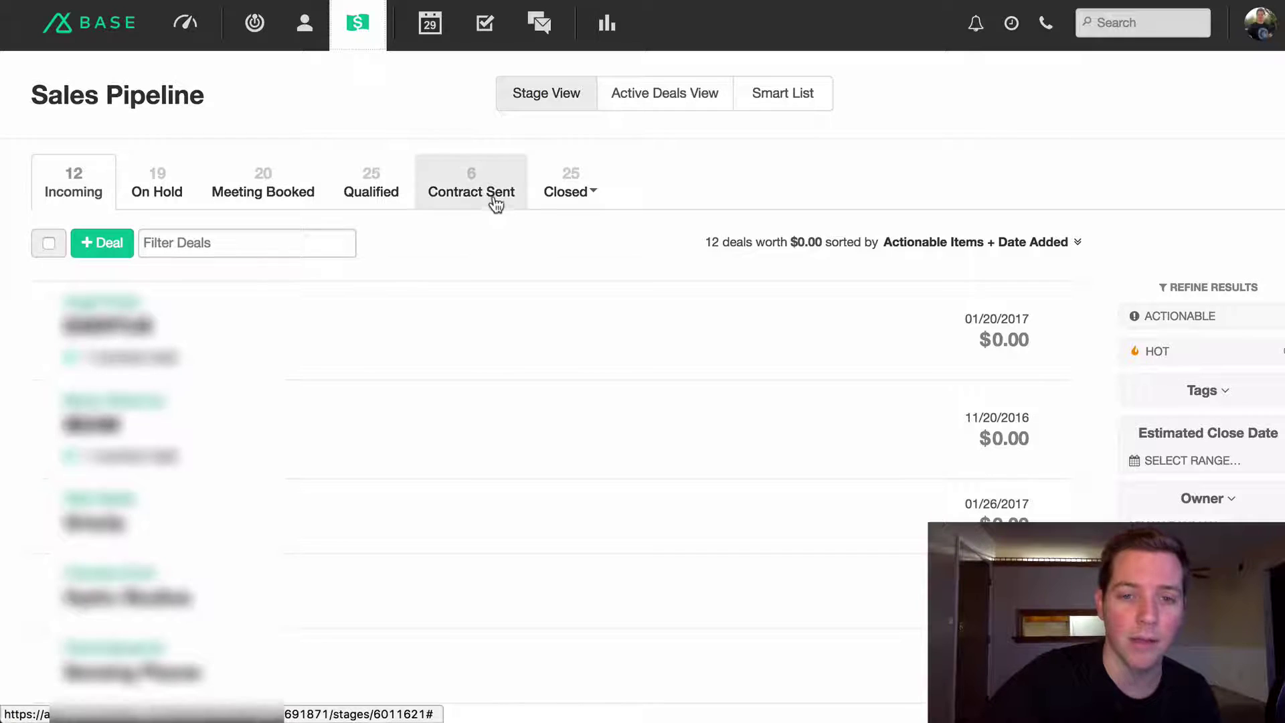
{"action": "left_click", "coordinate": [484, 180]}
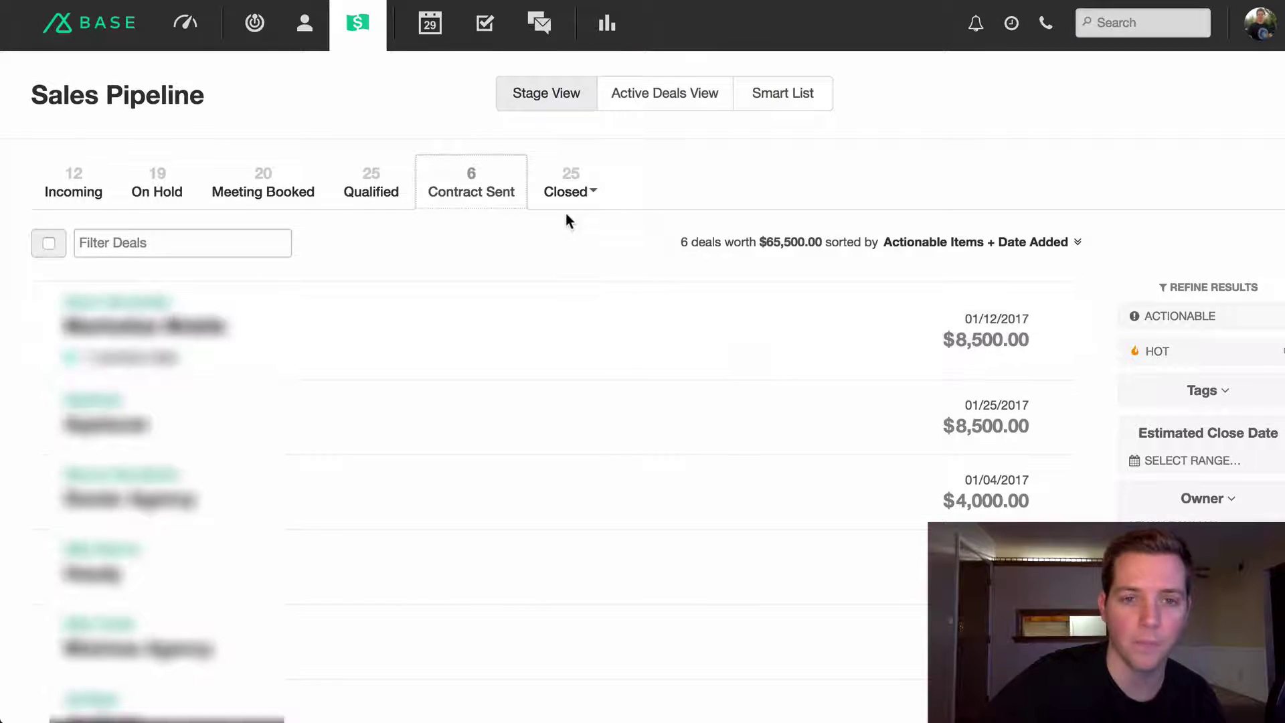
{"action": "left_click", "coordinate": [480, 228]}
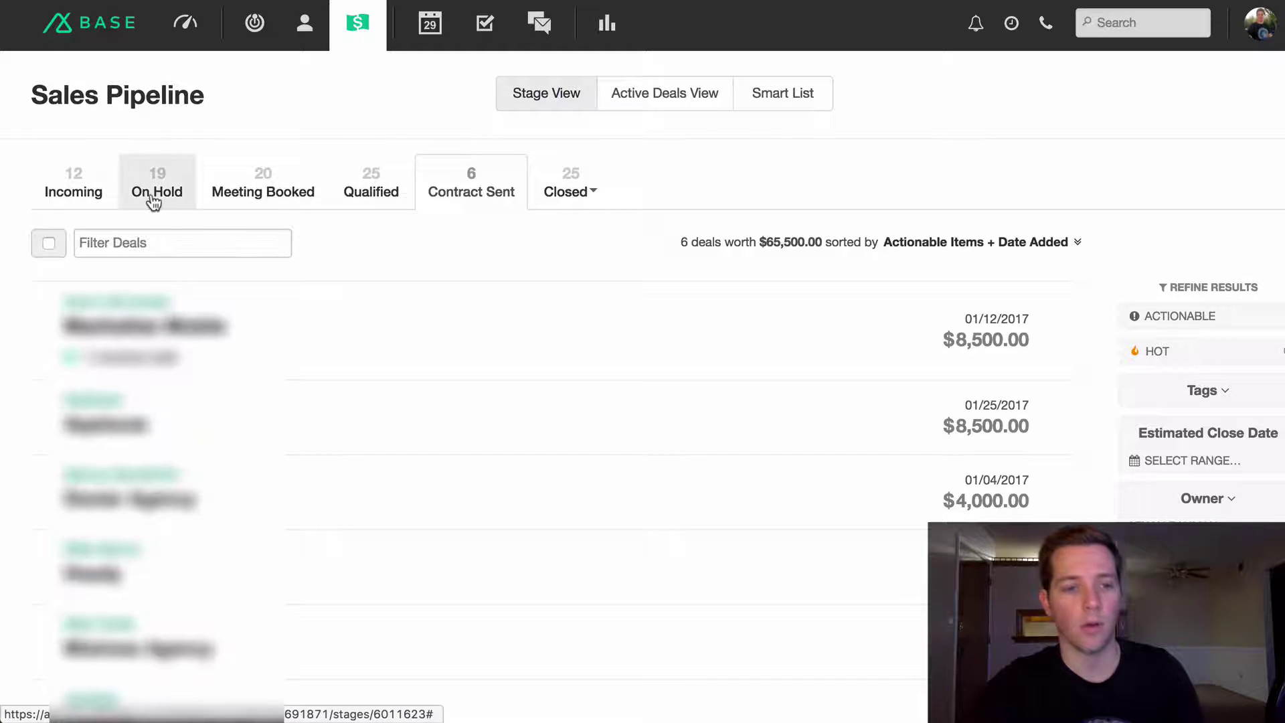
{"action": "left_click", "coordinate": [69, 195]}
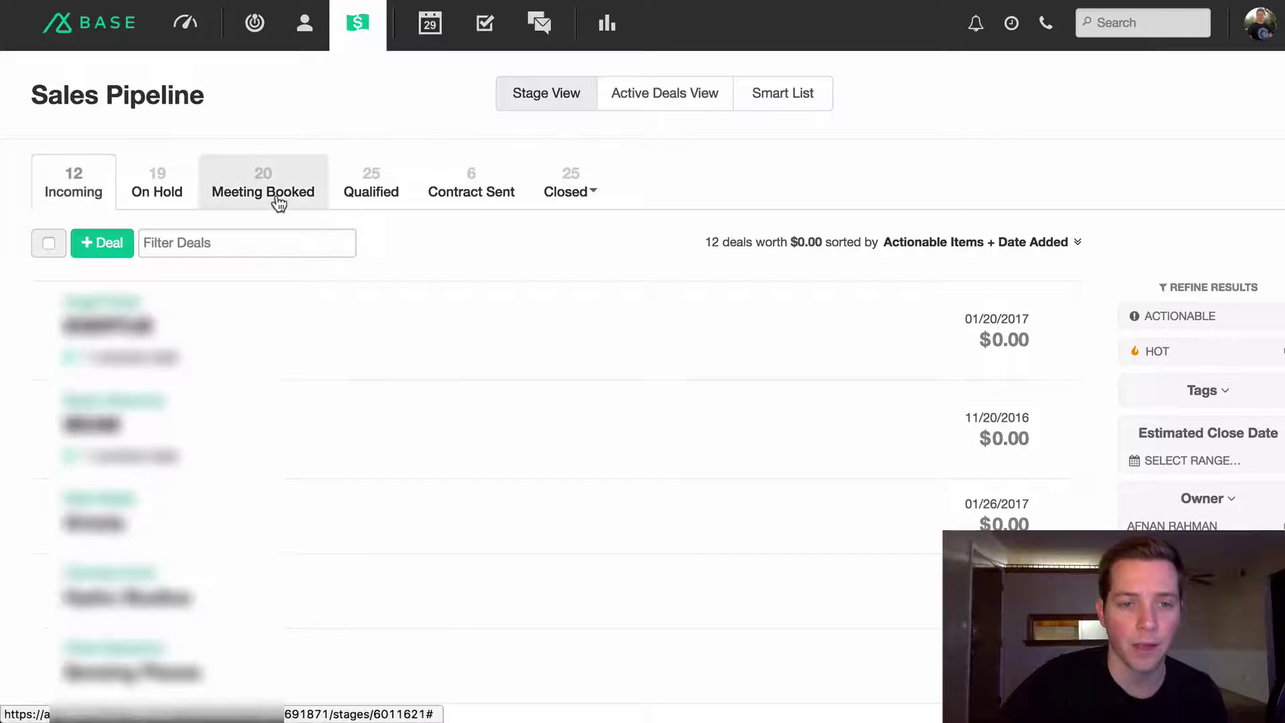
Show the Meeting Booked stage with its 20 deals worth $0.00.
{"action": "left_click", "coordinate": [275, 199]}
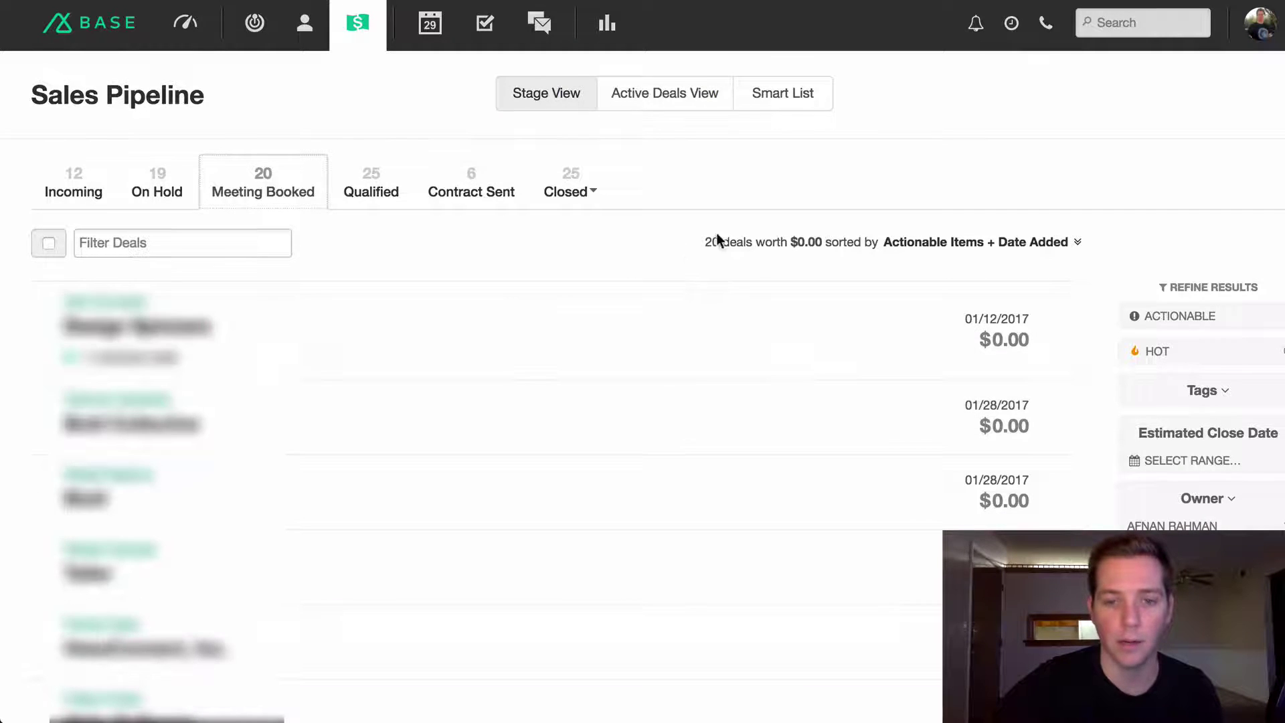
View the Qualified stage, then the Contract Sent stage with 6 deals worth $65,500.00.
{"action": "left_click", "coordinate": [348, 172]}
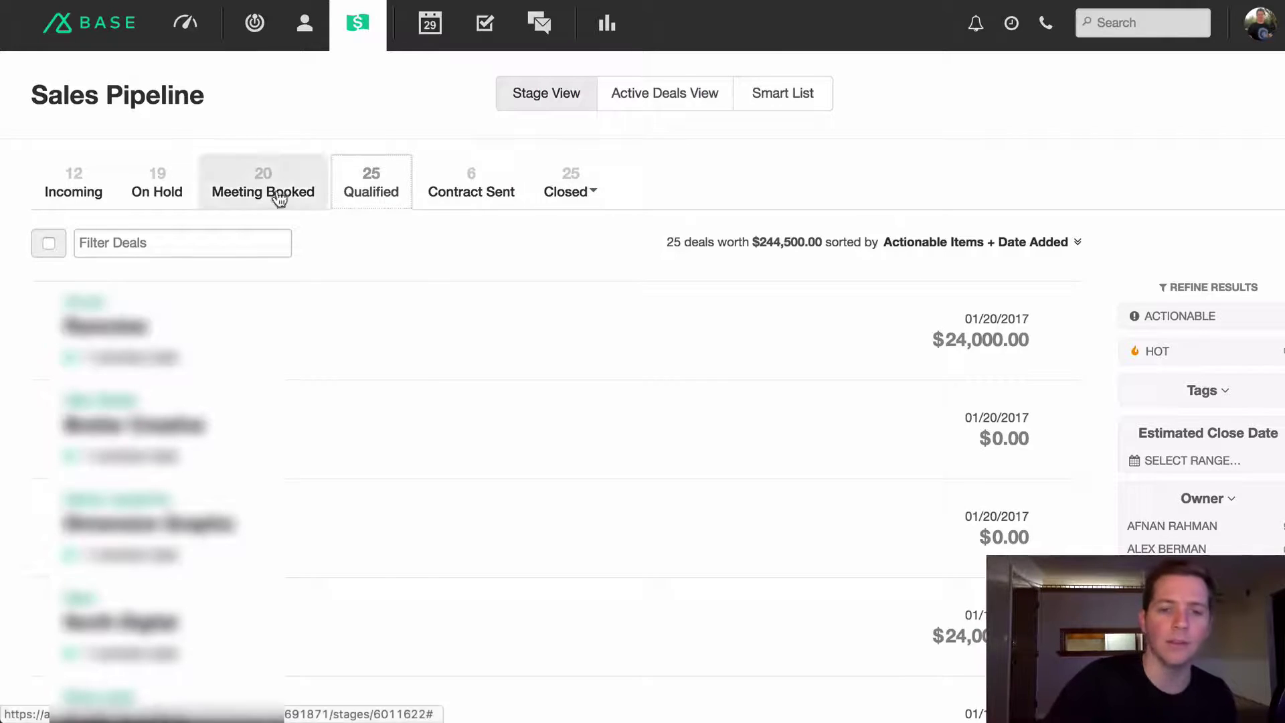
{"action": "left_click", "coordinate": [493, 194]}
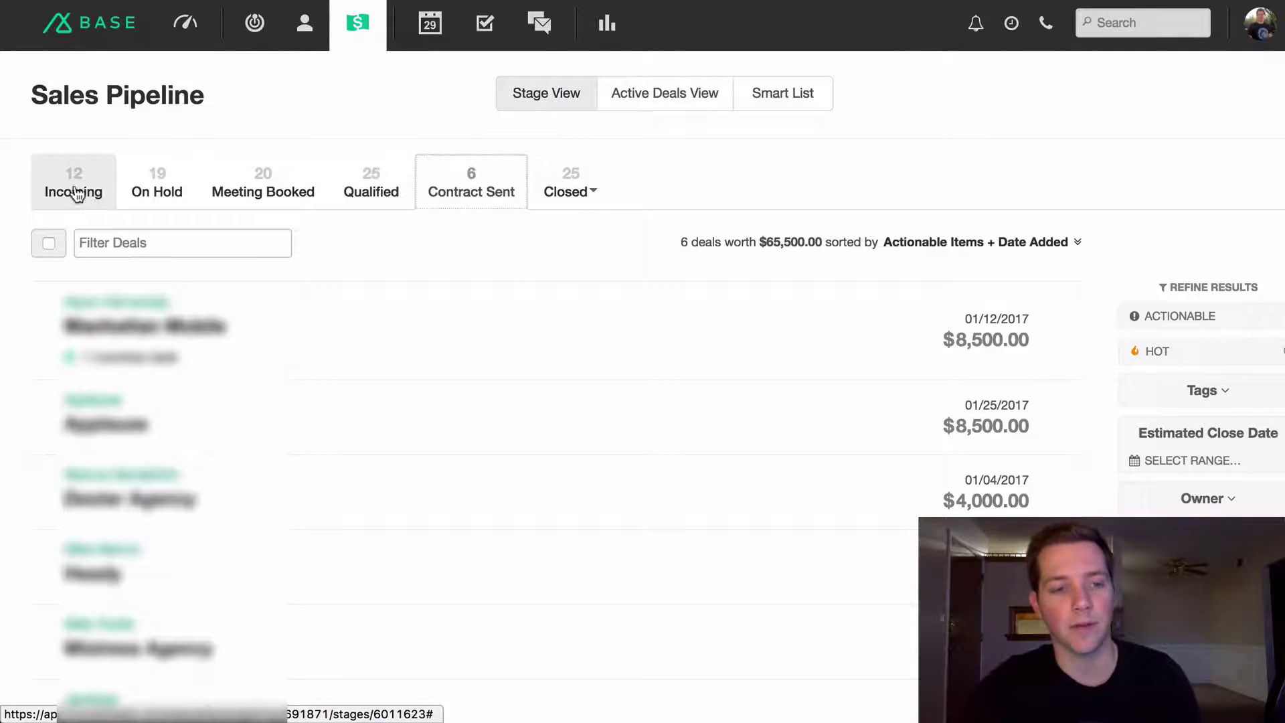
{"action": "left_click", "coordinate": [60, 191]}
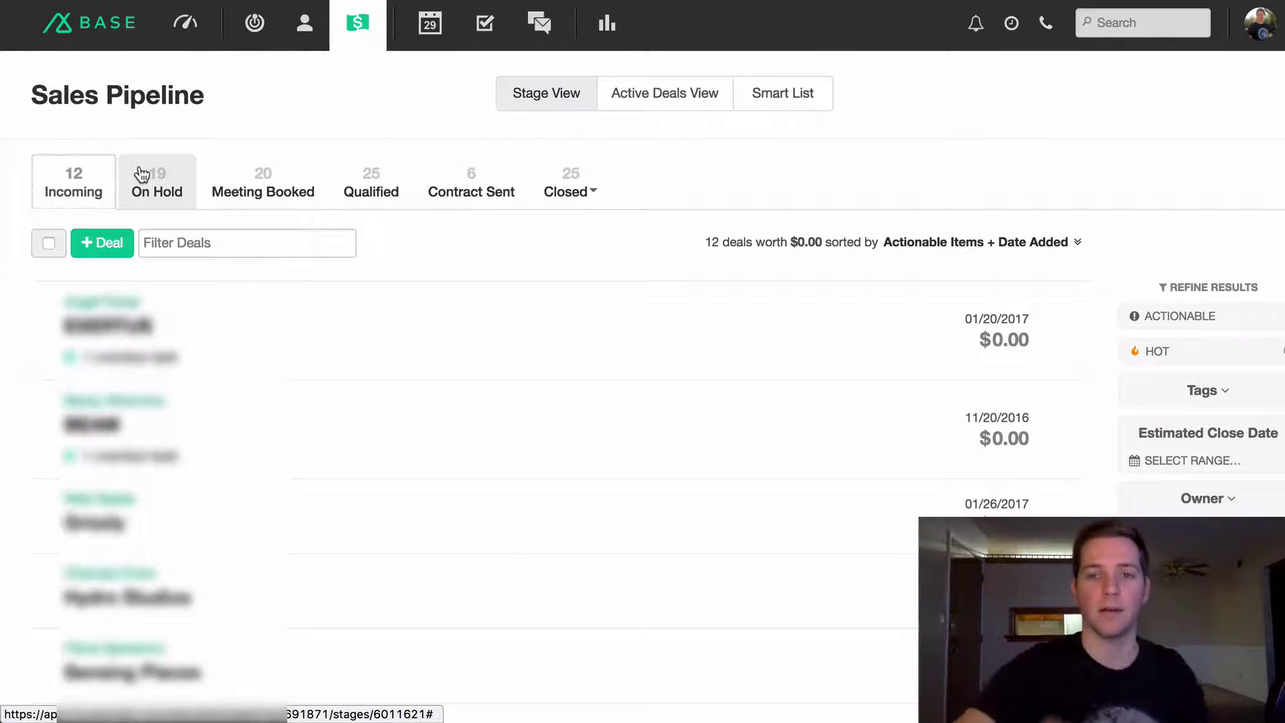
{"action": "left_click", "coordinate": [141, 174]}
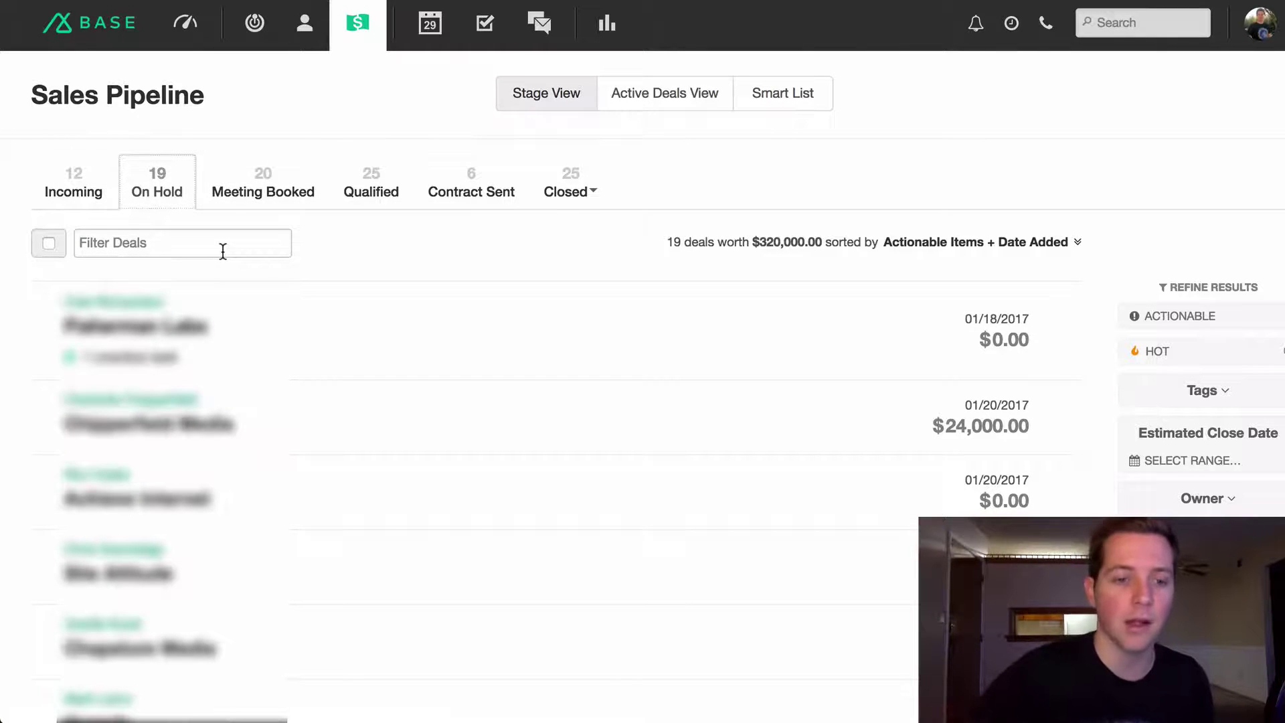
{"action": "left_click", "coordinate": [263, 191]}
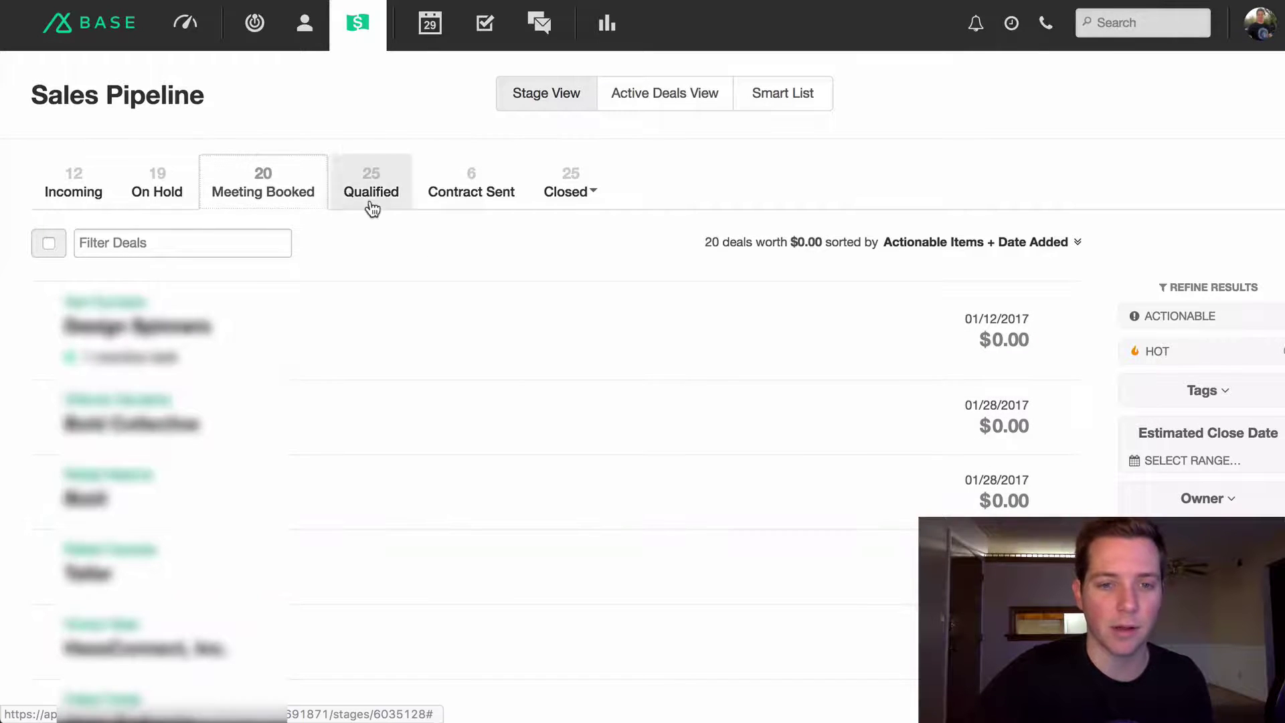
{"action": "left_click", "coordinate": [371, 201]}
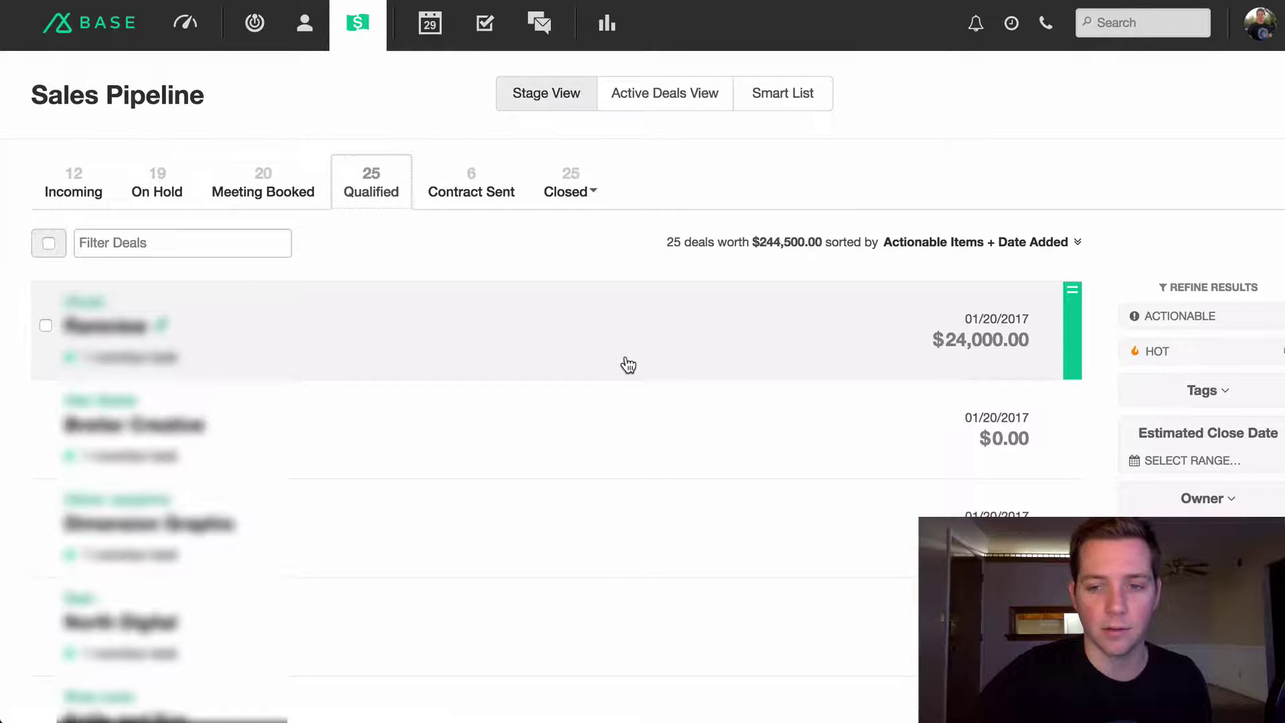
{"action": "left_click", "coordinate": [483, 190]}
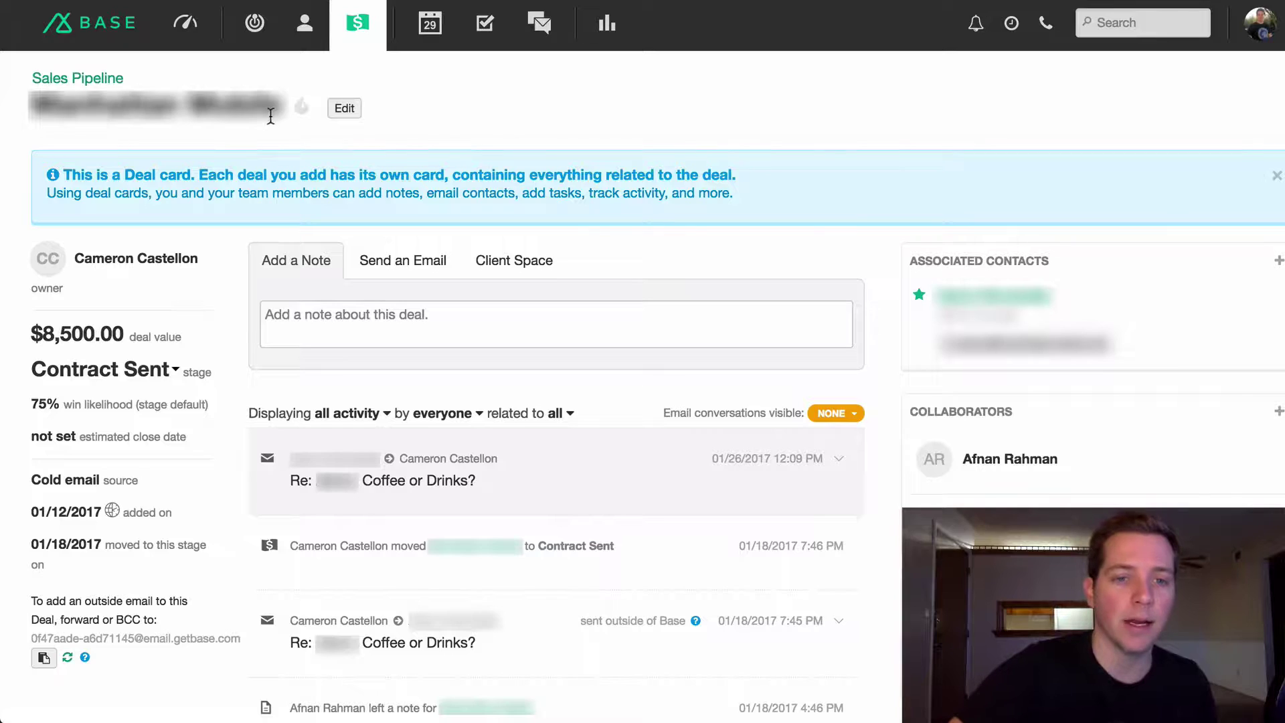
On the $8,500.00 deal card, highlight the deal name, then start and cancel editing the estimated close date.
{"action": "left_click_drag", "start_coordinate": [281, 114], "coordinate": [31, 78]}
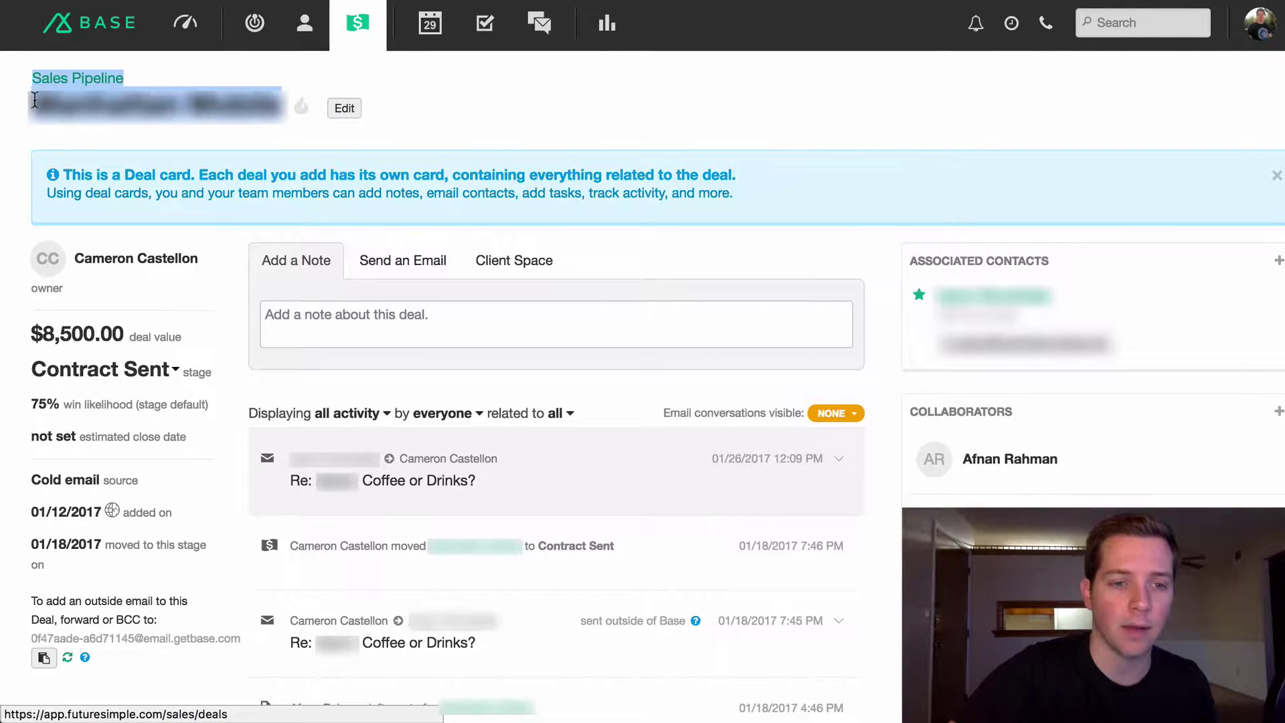
{"action": "left_click", "coordinate": [32, 108]}
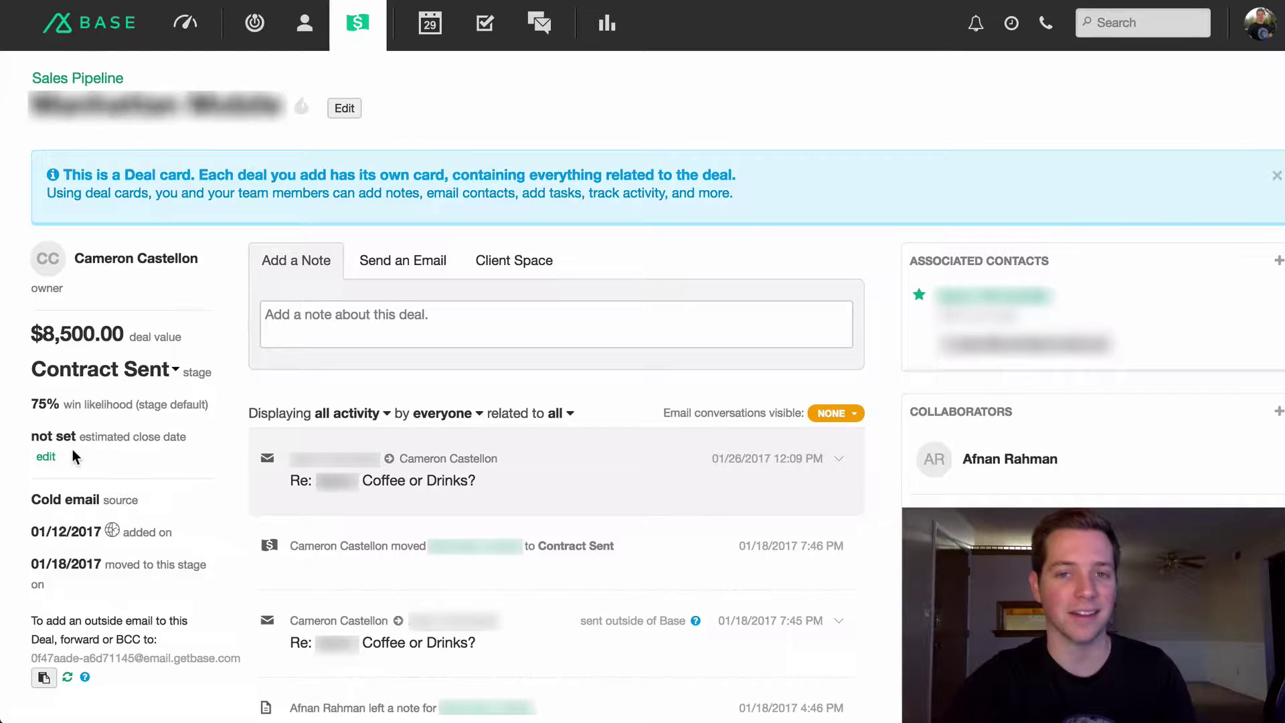
{"action": "left_click", "coordinate": [47, 457]}
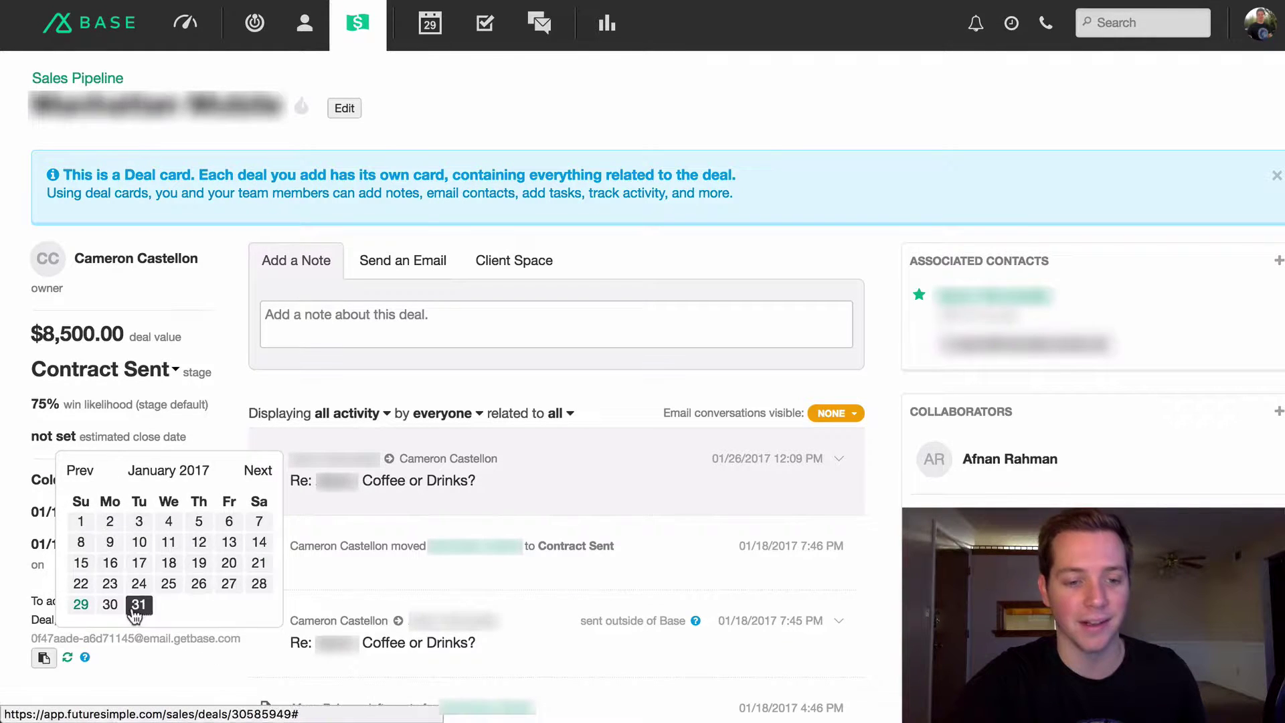
{"action": "left_click", "coordinate": [251, 387]}
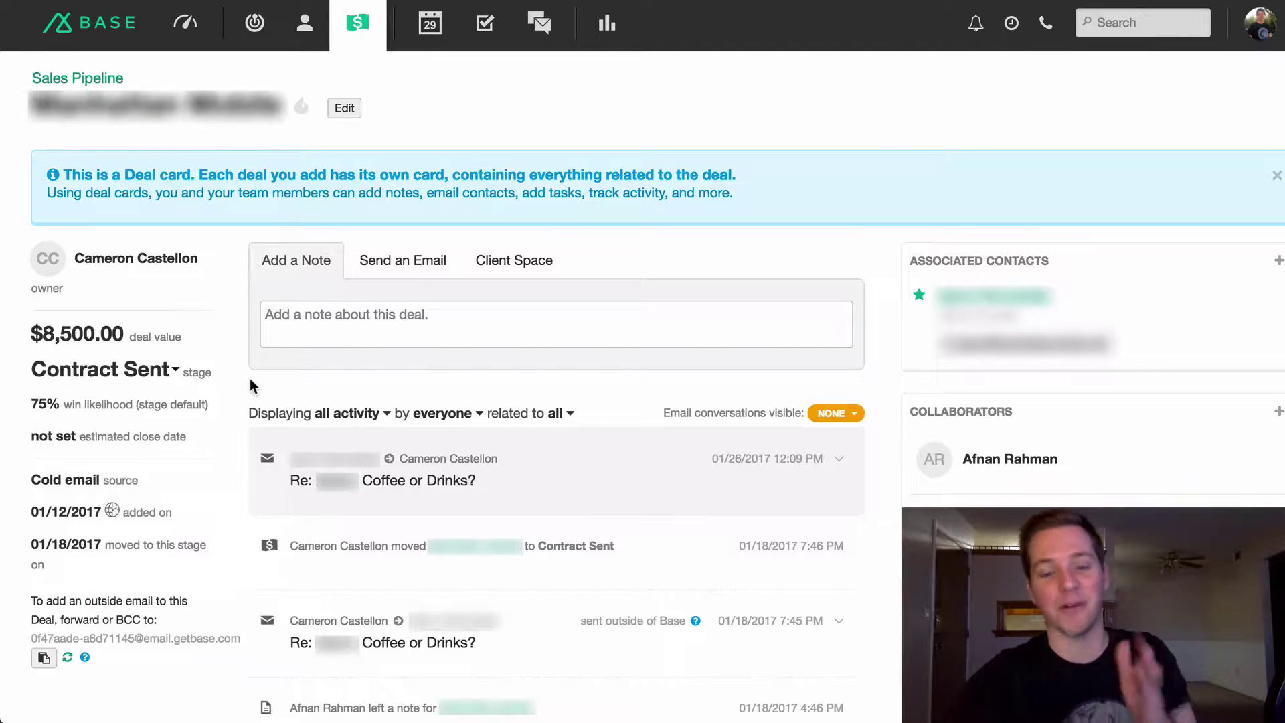
{"action": "mouse_move", "coordinate": [192, 462]}
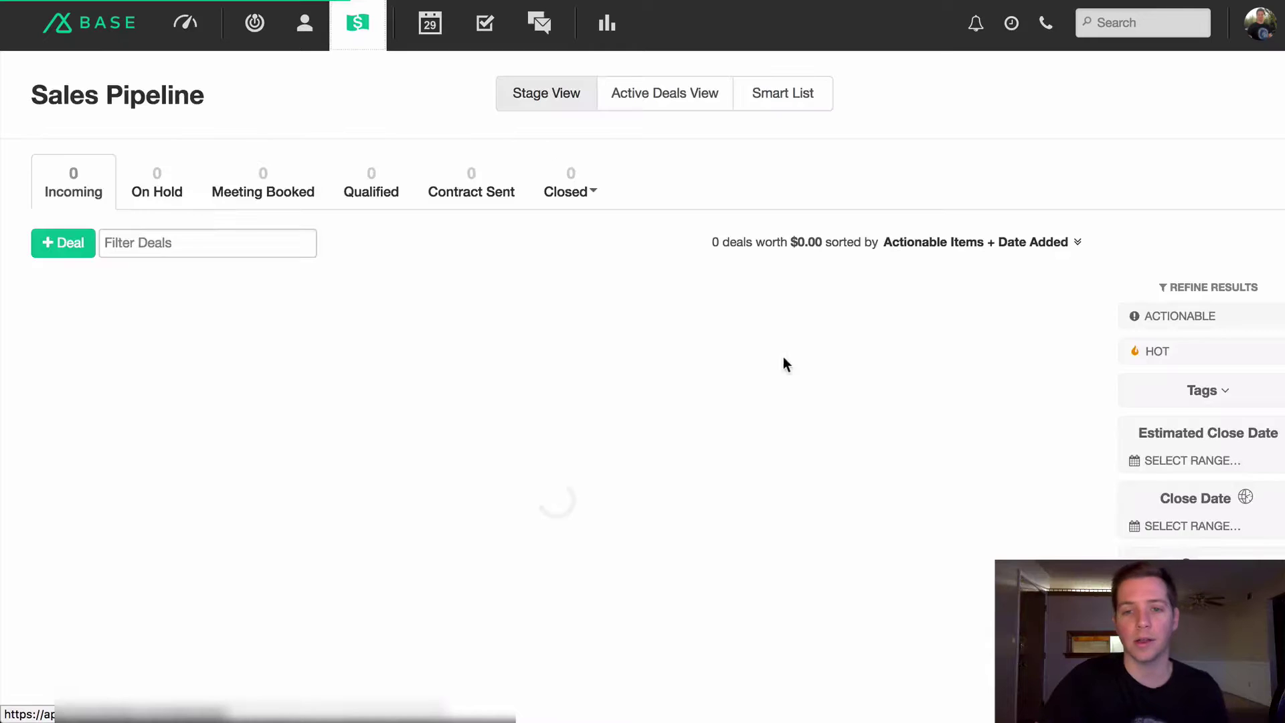
Step through Contract Sent, Qualified, Meeting Booked and On Hold, ending on Incoming's 12 deals.
{"action": "left_click", "coordinate": [490, 179]}
{"action": "left_click", "coordinate": [381, 184]}
{"action": "left_click", "coordinate": [306, 187]}
{"action": "left_click", "coordinate": [170, 189]}
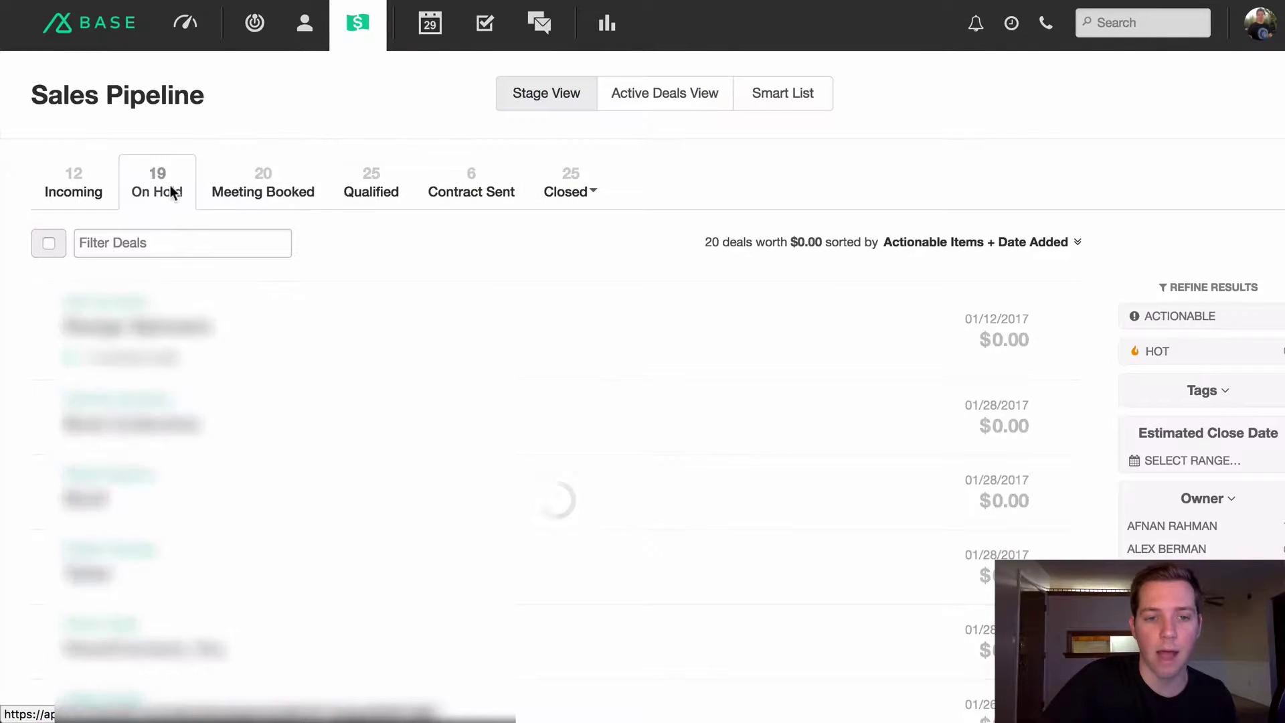
{"action": "left_click", "coordinate": [81, 182]}
{"action": "left_click", "coordinate": [508, 196]}
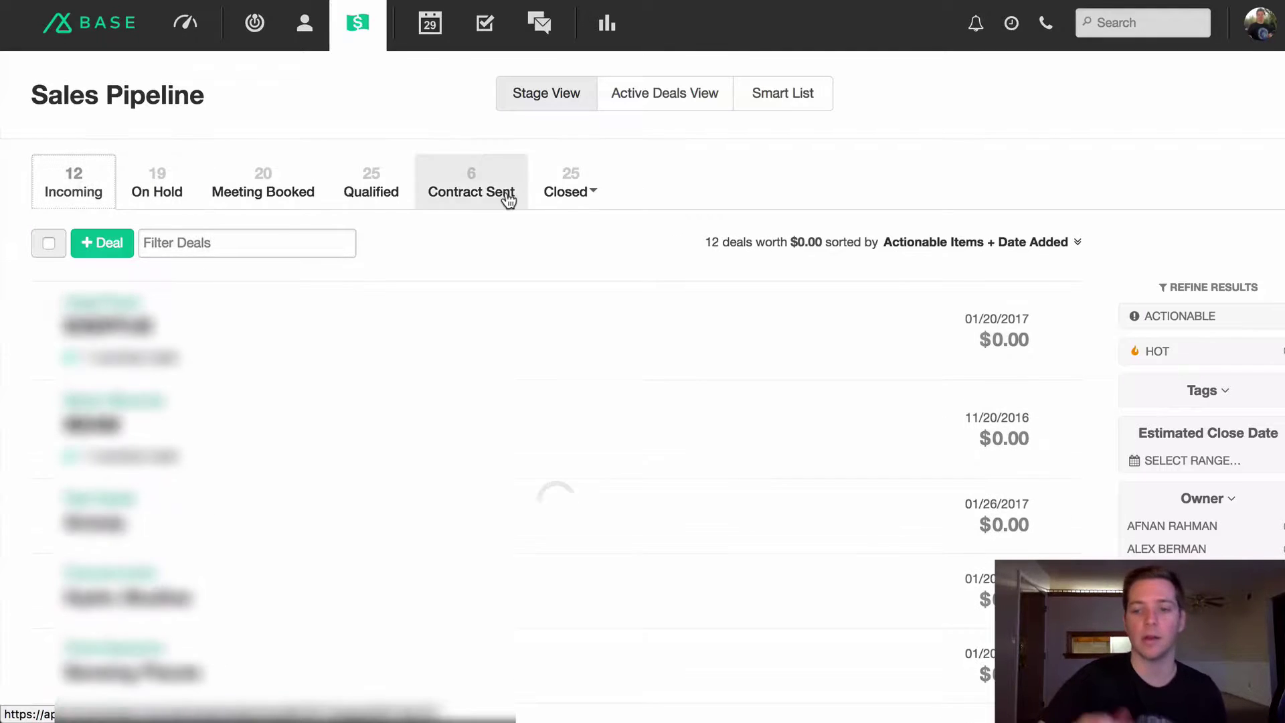